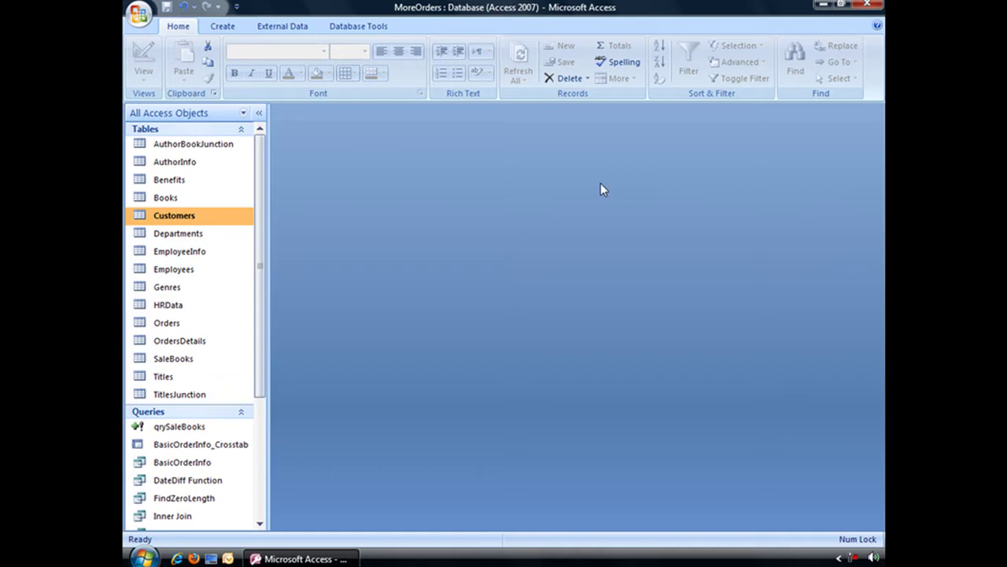
- Start a Find Duplicates query with the wizard and choose the Customers table as the one to search
{"action": "left_click", "coordinate": [222, 26]}
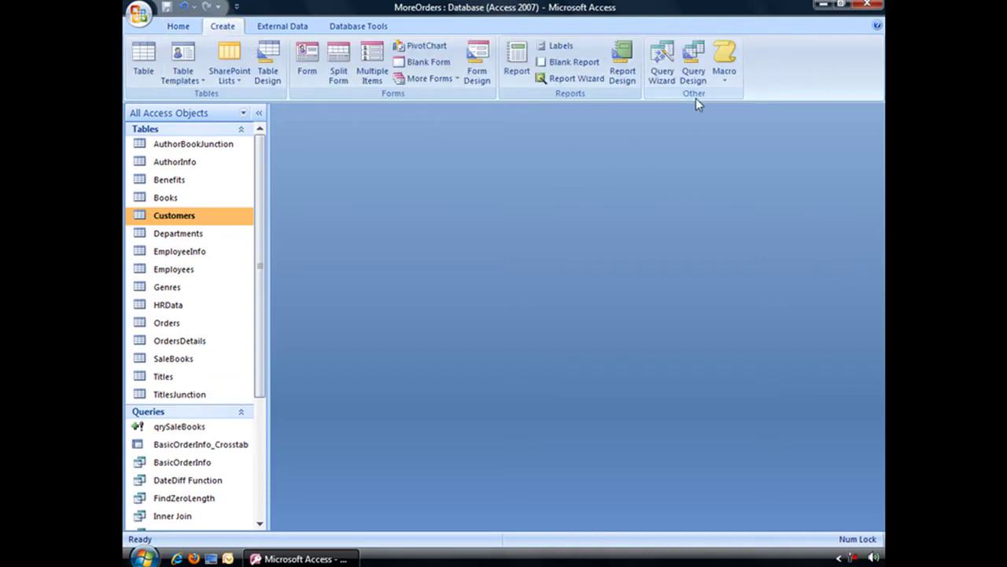
{"action": "left_click", "coordinate": [661, 63]}
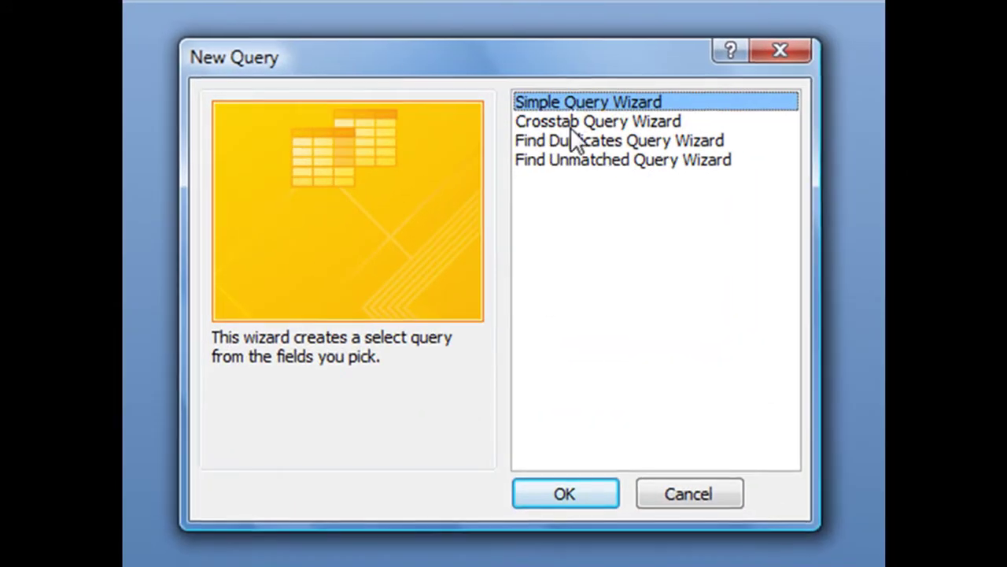
{"action": "left_click", "coordinate": [578, 142]}
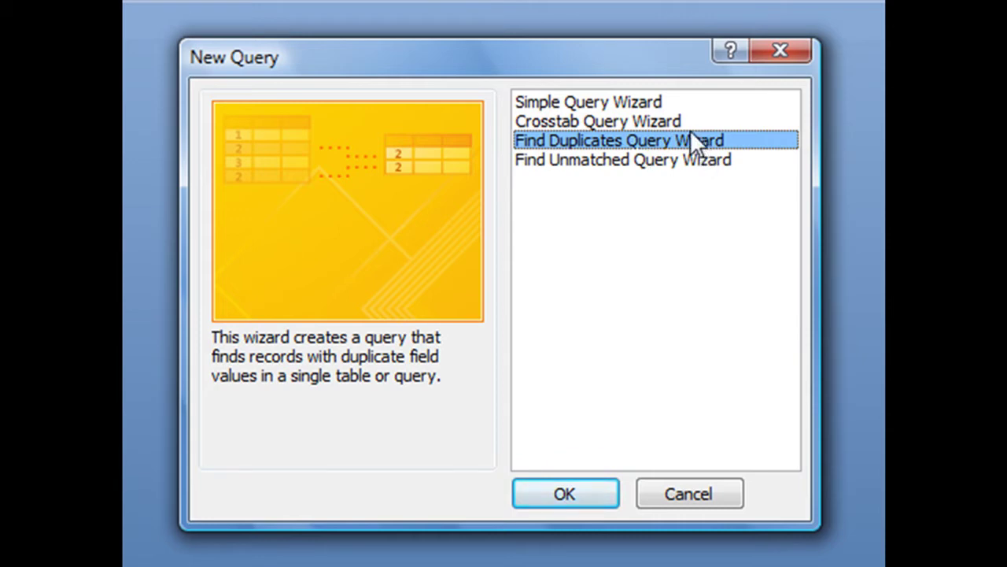
{"action": "left_click", "coordinate": [565, 494]}
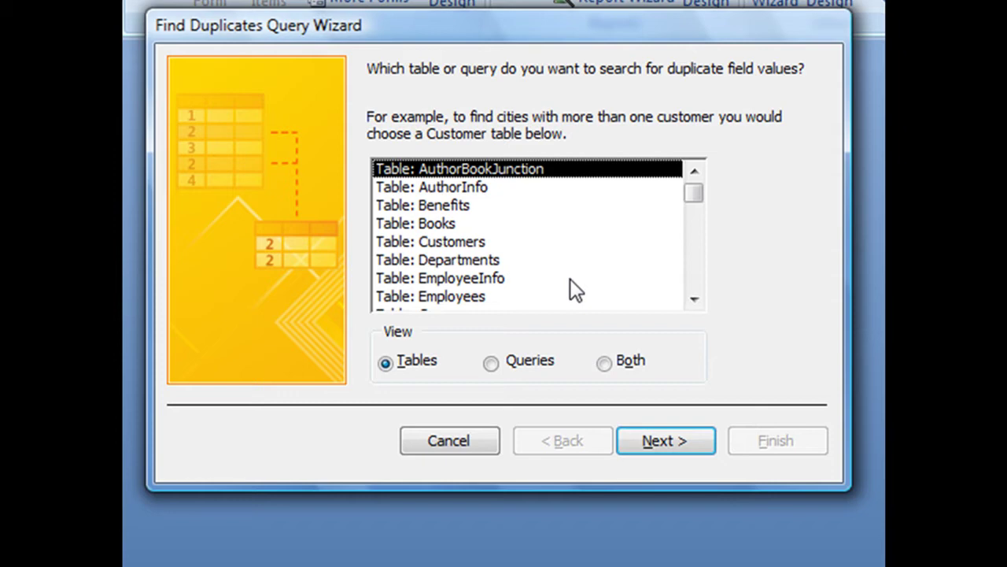
{"action": "left_click", "coordinate": [483, 249]}
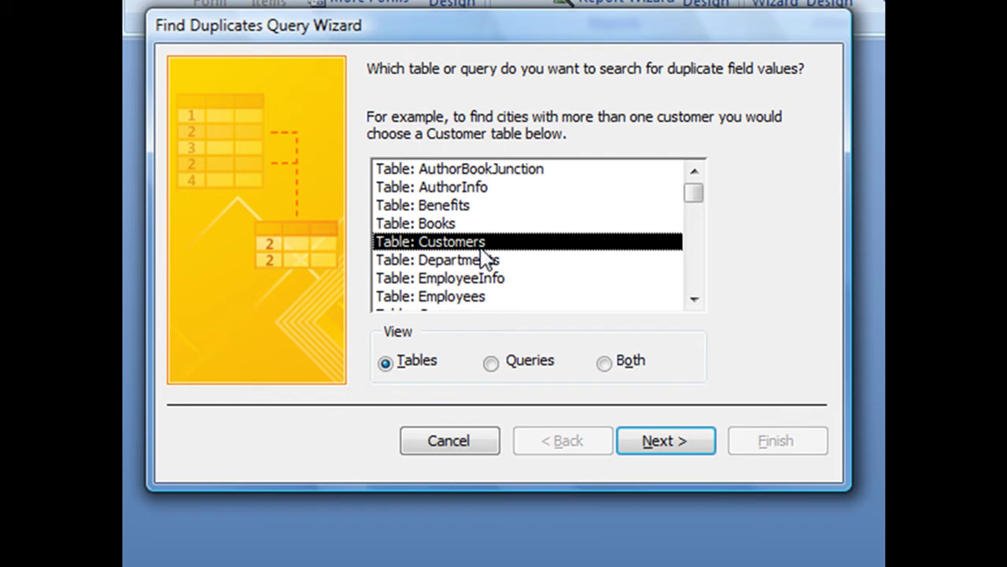
{"action": "left_click", "coordinate": [675, 441]}
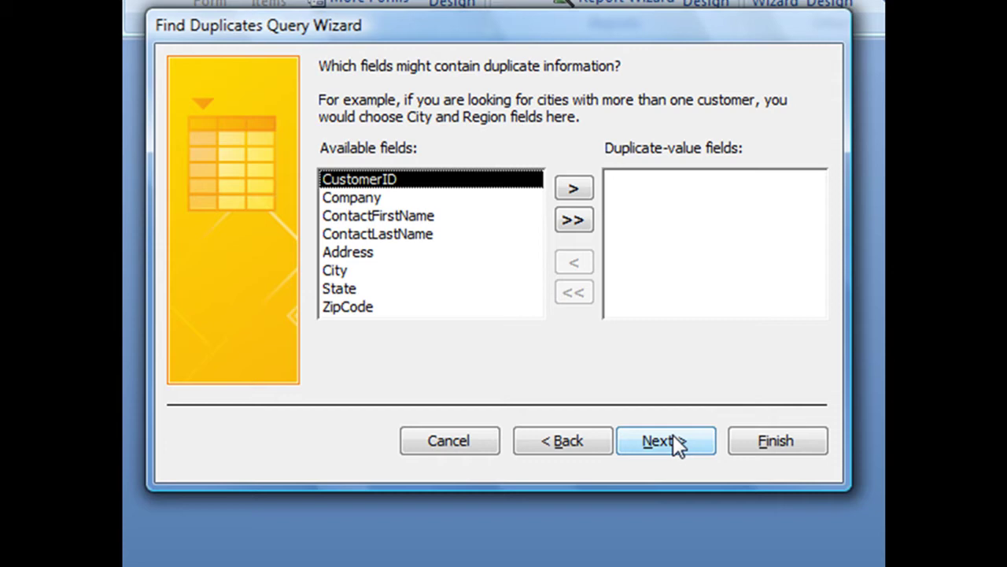
- Review the available Customers fields, from Company through ZipCode, for ones that might contain duplicate information
{"action": "left_click", "coordinate": [352, 202]}
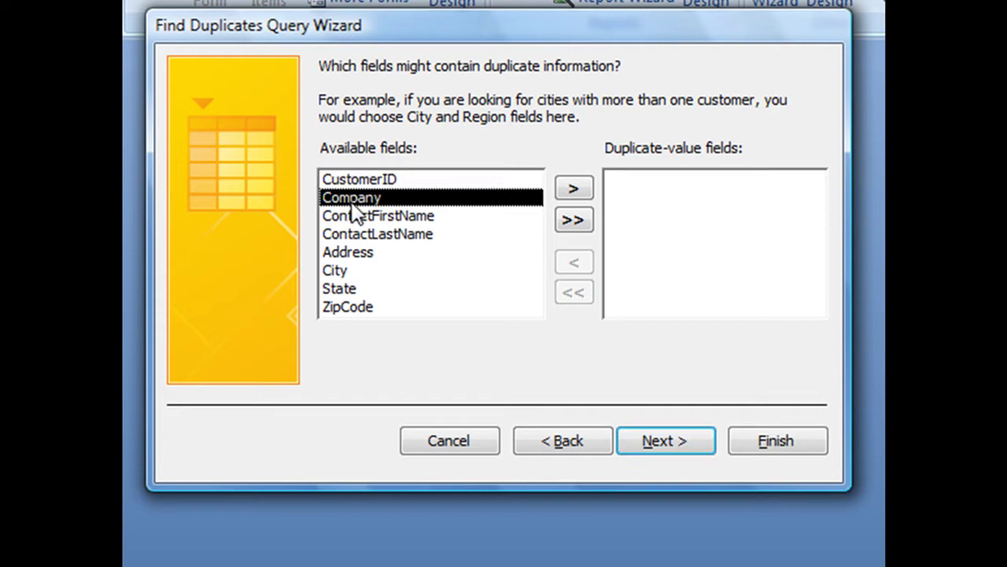
{"action": "left_click", "coordinate": [367, 216]}
{"action": "left_click", "coordinate": [381, 238]}
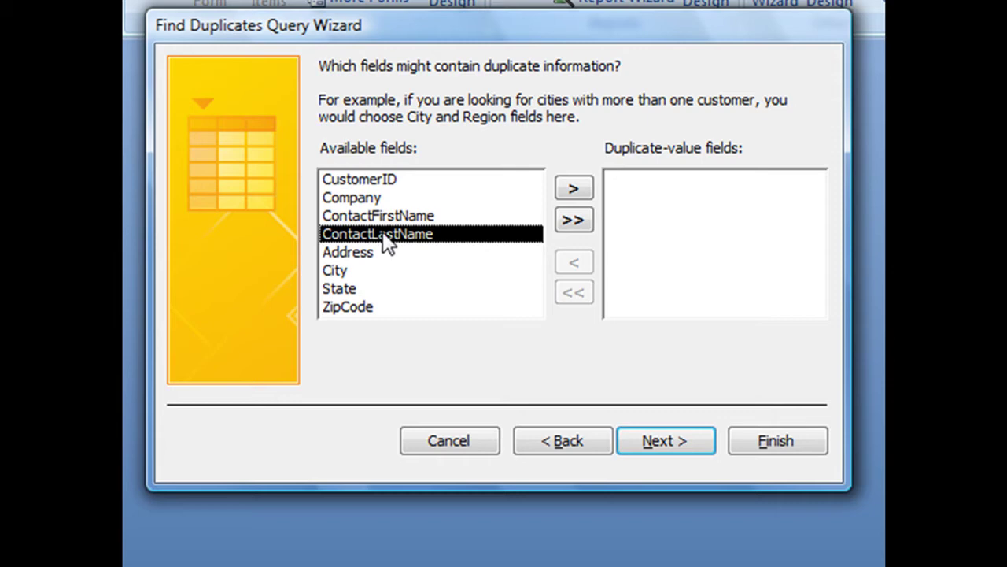
{"action": "left_click", "coordinate": [382, 219]}
{"action": "left_click", "coordinate": [385, 238]}
{"action": "left_click", "coordinate": [360, 200]}
{"action": "left_click", "coordinate": [349, 253]}
{"action": "left_click", "coordinate": [374, 272]}
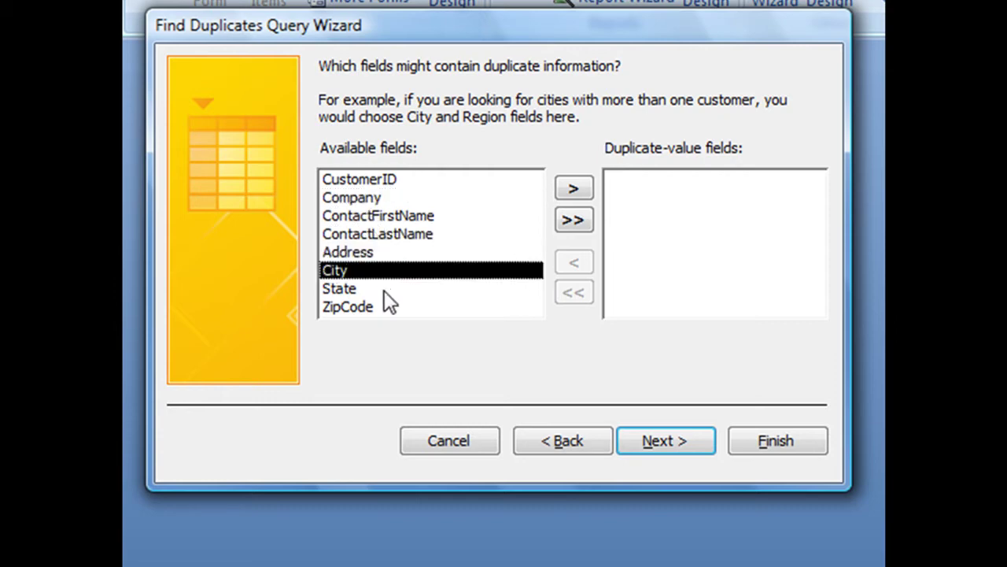
{"action": "left_click", "coordinate": [384, 290]}
{"action": "left_click", "coordinate": [387, 309]}
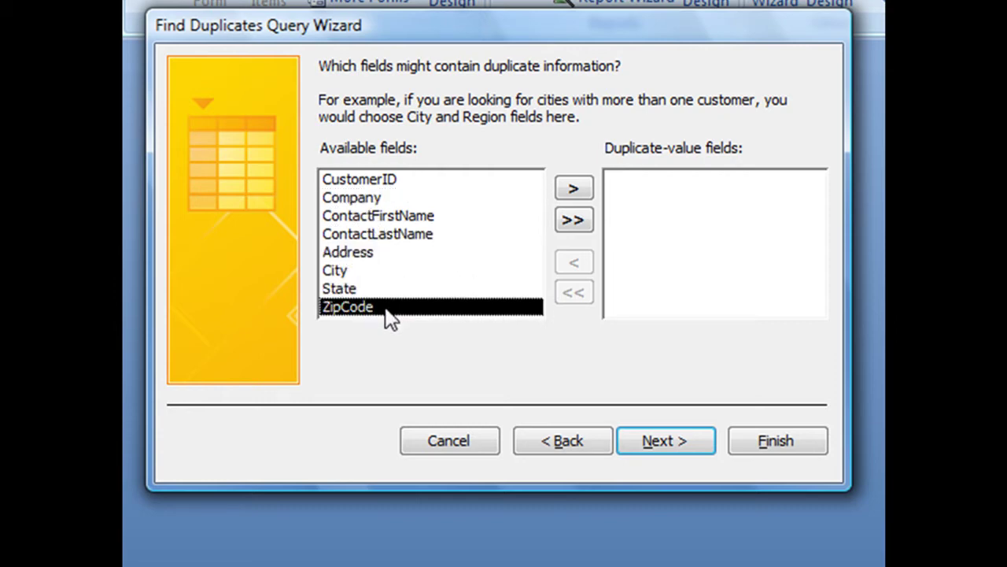
{"action": "left_click", "coordinate": [377, 203]}
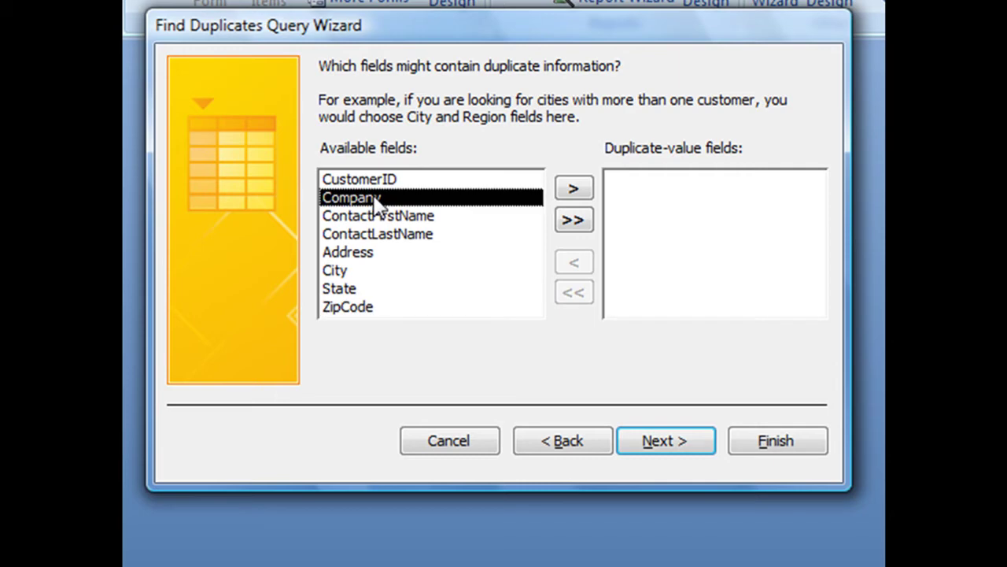
{"action": "left_click", "coordinate": [385, 219]}
{"action": "left_click", "coordinate": [393, 238]}
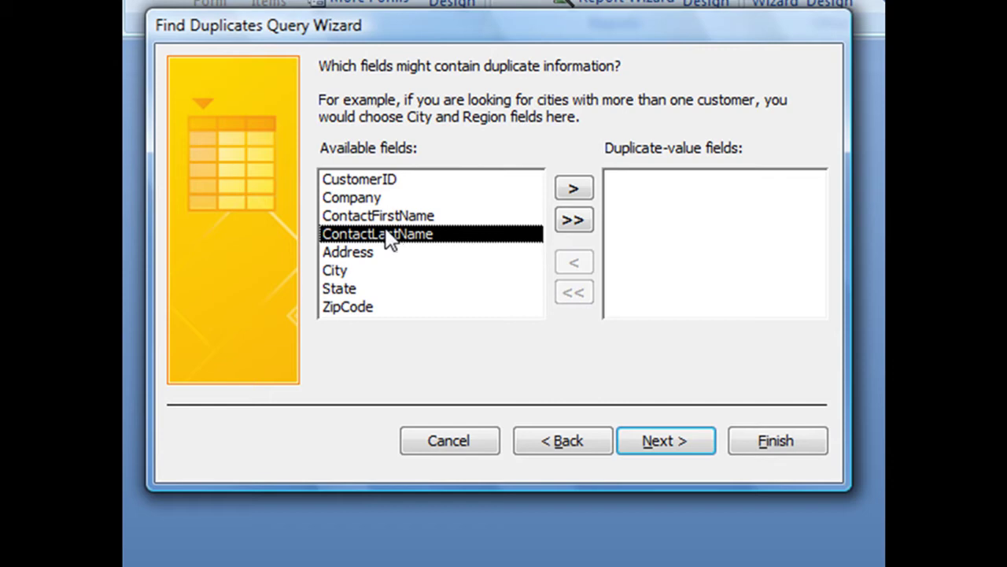
{"action": "left_click", "coordinate": [372, 251]}
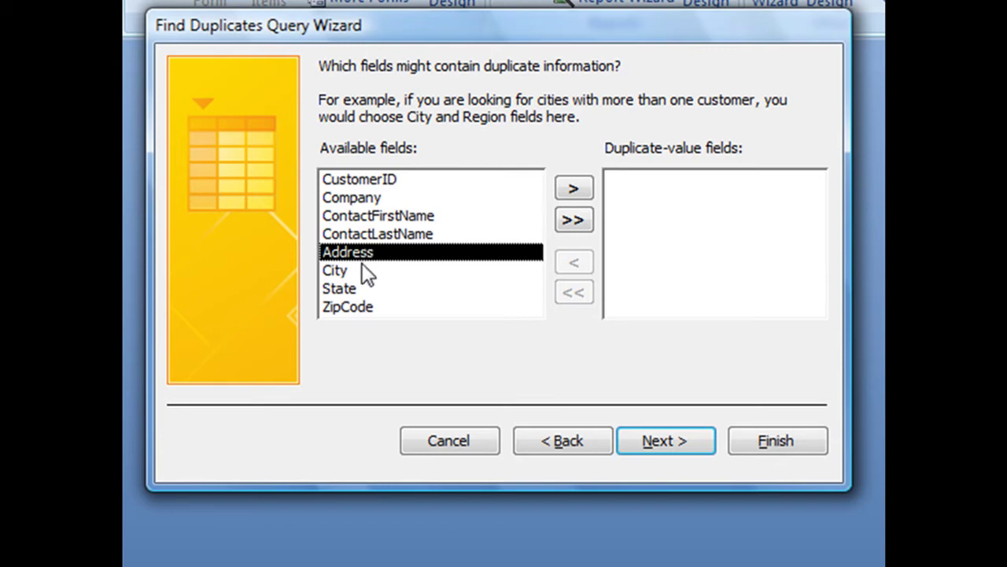
{"action": "left_click", "coordinate": [364, 271]}
{"action": "left_click", "coordinate": [362, 289]}
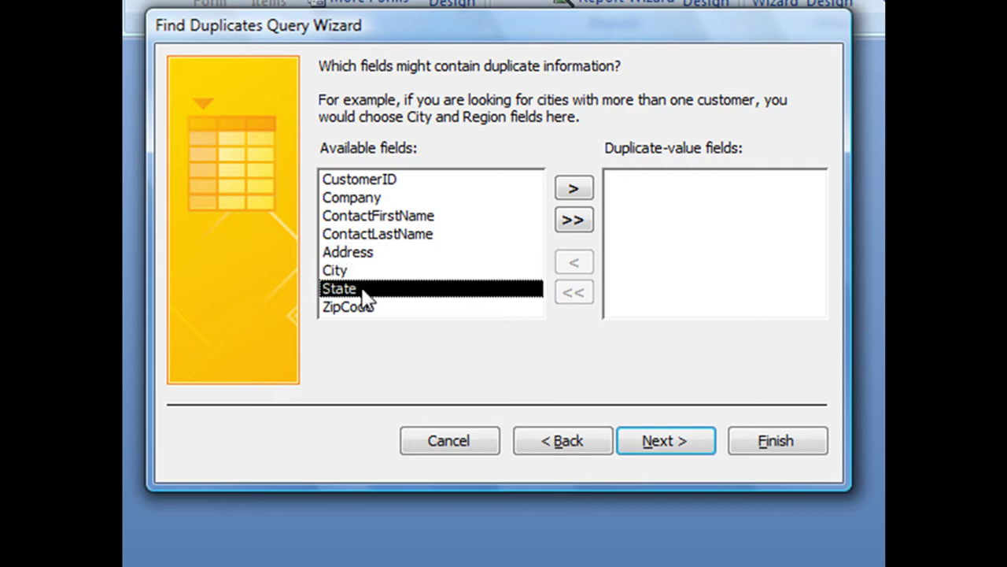
{"action": "left_click", "coordinate": [377, 305]}
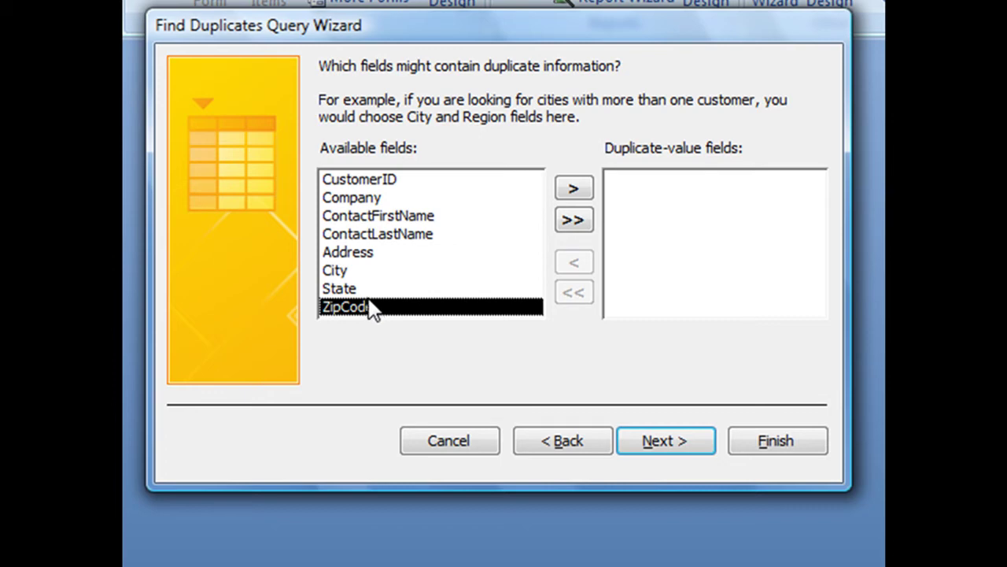
{"action": "left_click", "coordinate": [353, 254]}
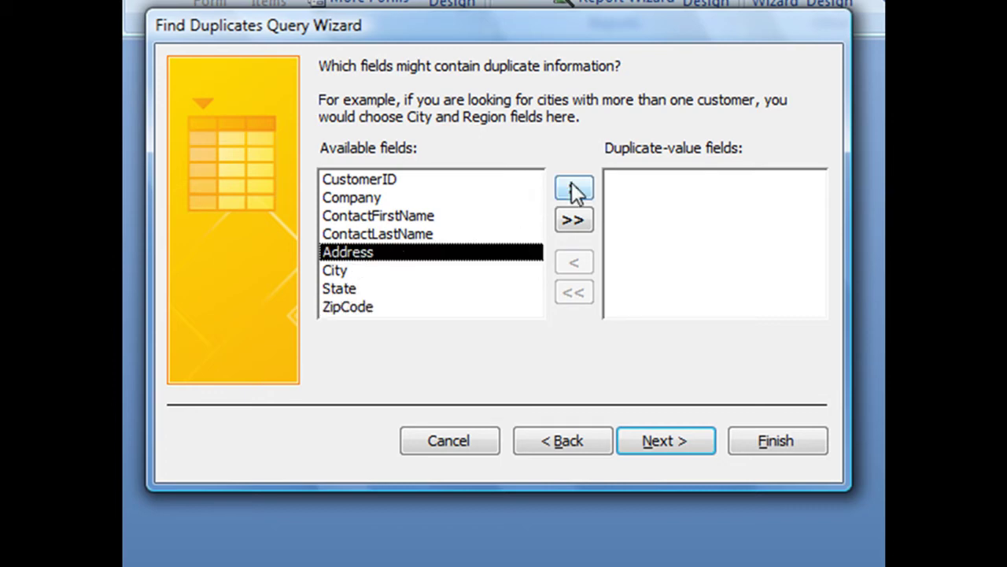
{"action": "left_click", "coordinate": [573, 186]}
{"action": "left_click", "coordinate": [573, 186]}
{"action": "left_click", "coordinate": [573, 186]}
{"action": "left_click", "coordinate": [573, 185]}
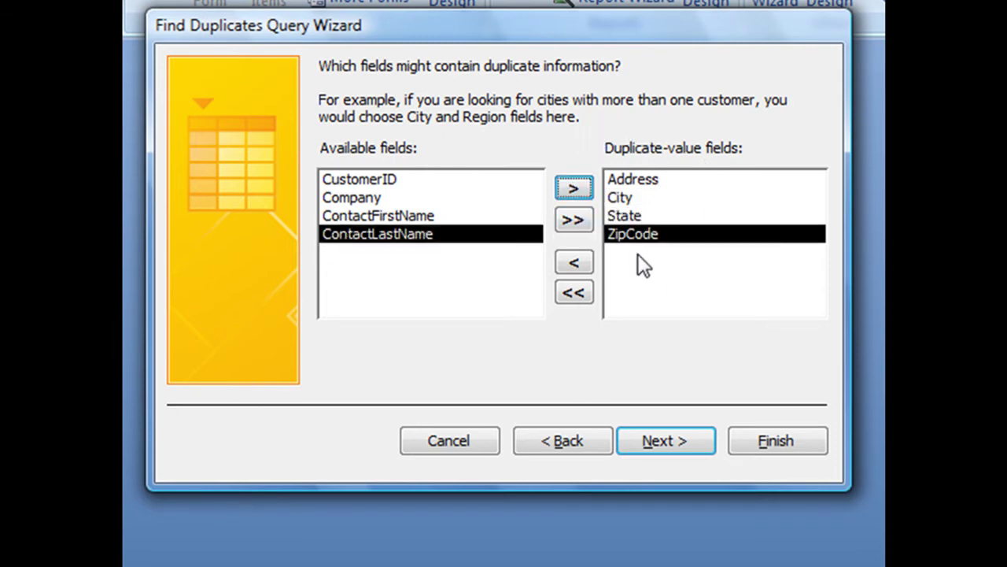
{"action": "left_click", "coordinate": [574, 292]}
- Set Company as the only duplicate-value field and continue to the additional fields
{"action": "left_click", "coordinate": [358, 198]}
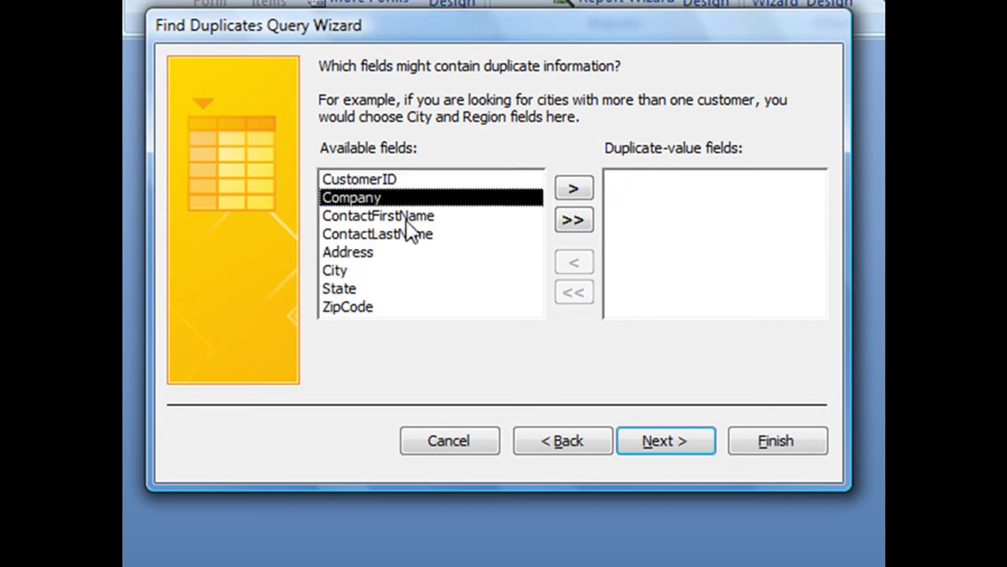
{"action": "left_click", "coordinate": [574, 189]}
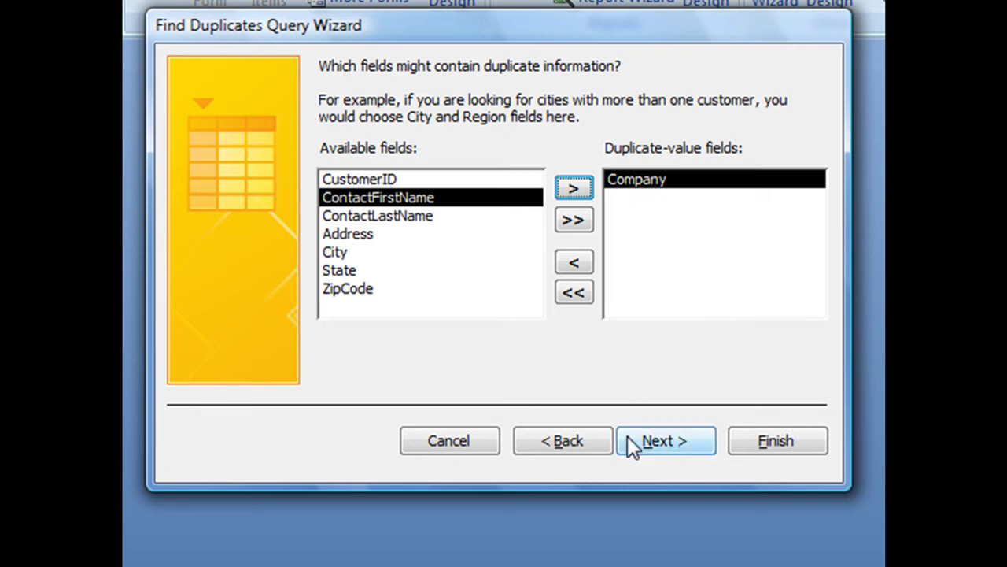
{"action": "left_click", "coordinate": [669, 441]}
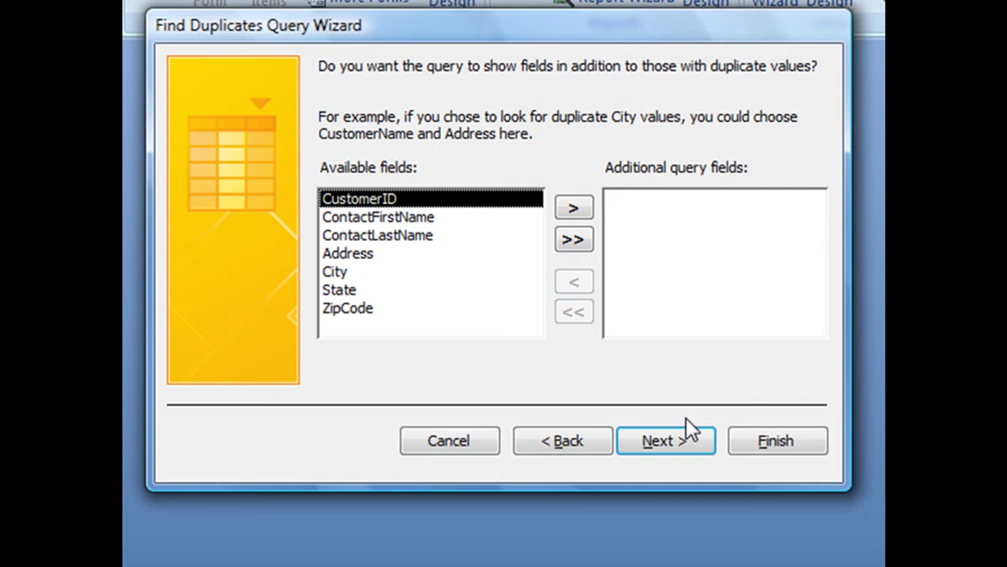
- Include all remaining fields as additional query fields and finish the query as "Find duplicates for Customers", viewing the results
{"action": "left_click", "coordinate": [573, 240]}
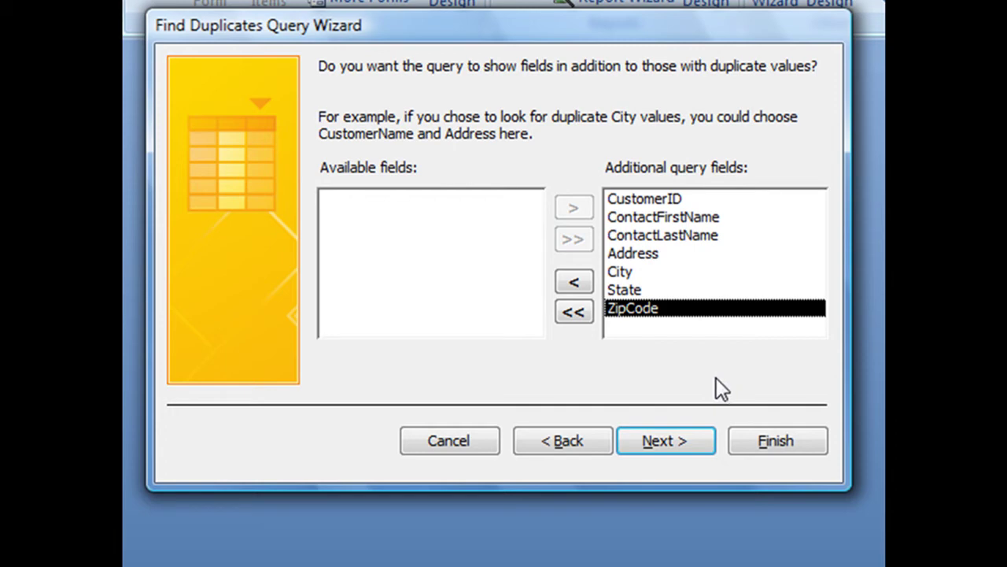
{"action": "left_click", "coordinate": [663, 441]}
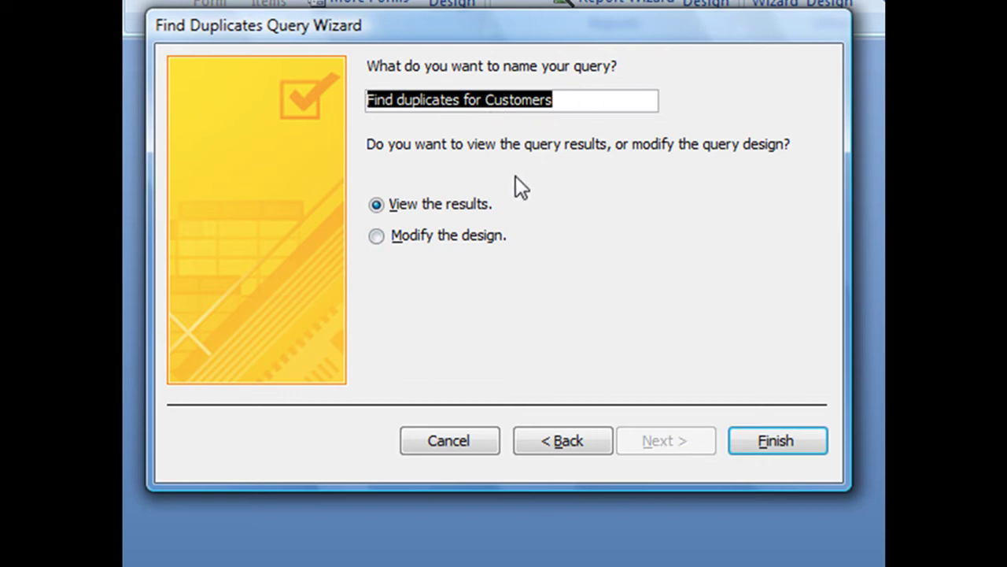
{"action": "left_click", "coordinate": [779, 441]}
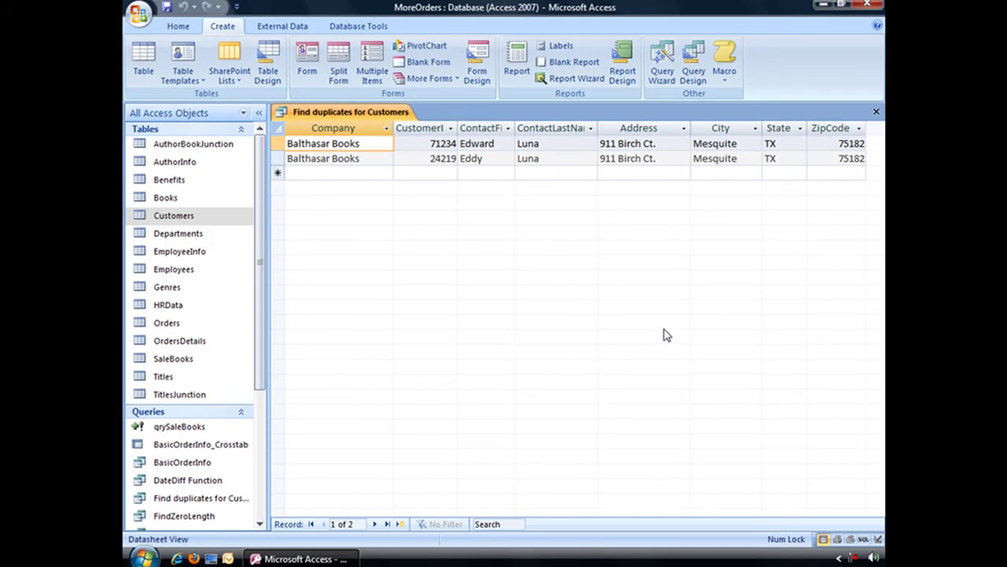
- Compare the two Balthasar Books records across company, customer ID, contact name, address and zip code
{"action": "left_click", "coordinate": [370, 158]}
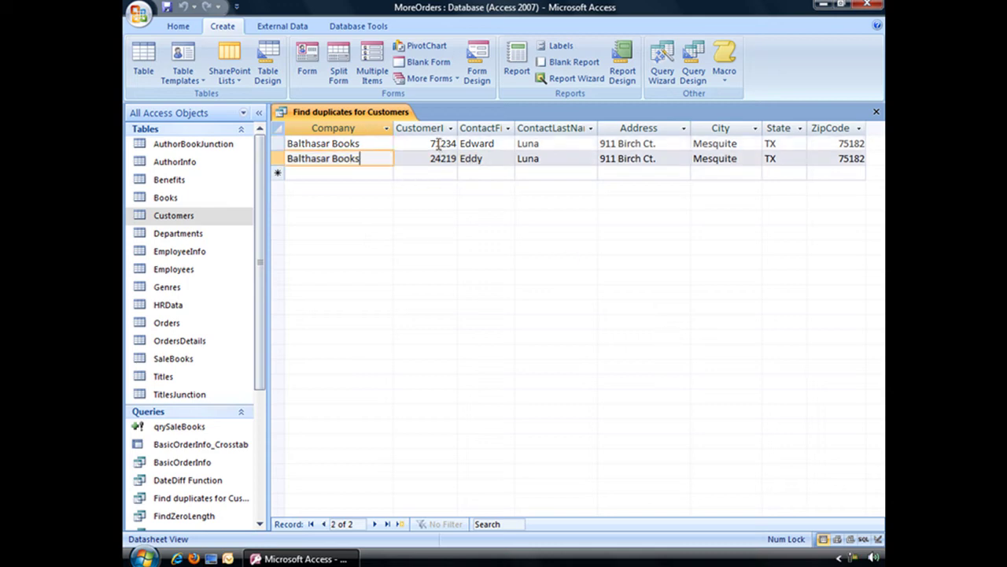
{"action": "left_click", "coordinate": [443, 162]}
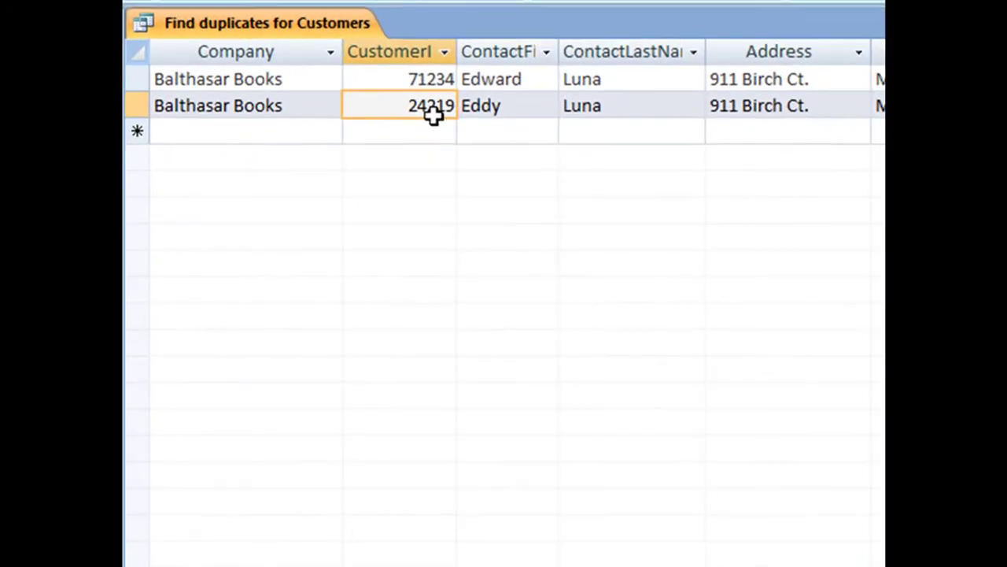
{"action": "left_click", "coordinate": [523, 79]}
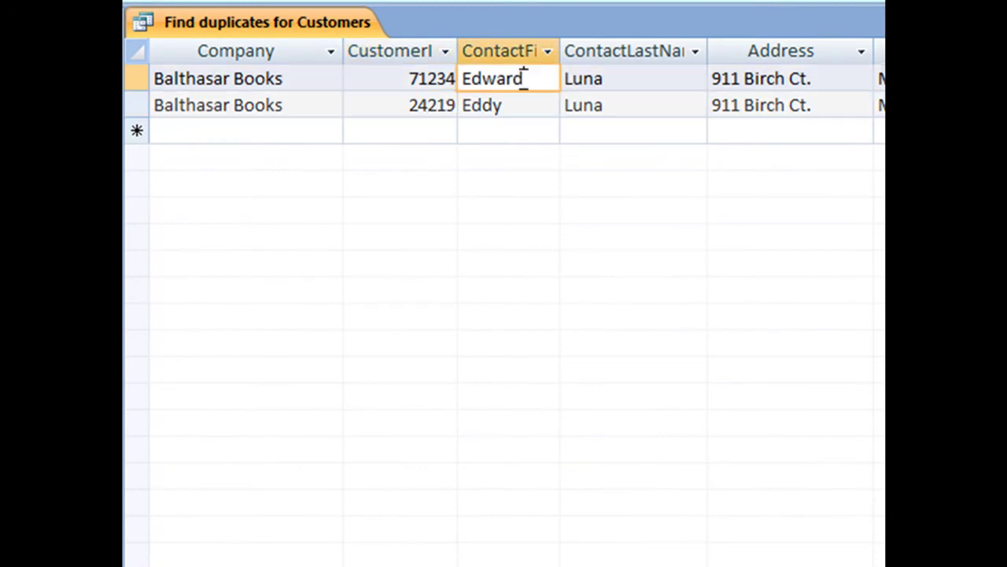
{"action": "left_click", "coordinate": [532, 104]}
{"action": "left_click", "coordinate": [590, 103]}
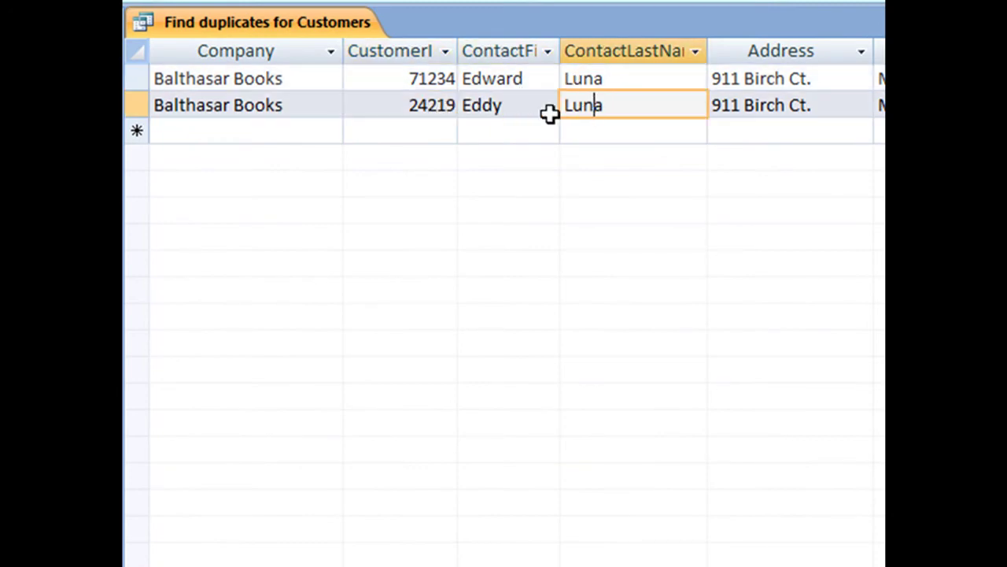
{"action": "left_click", "coordinate": [512, 78]}
{"action": "left_click", "coordinate": [517, 105]}
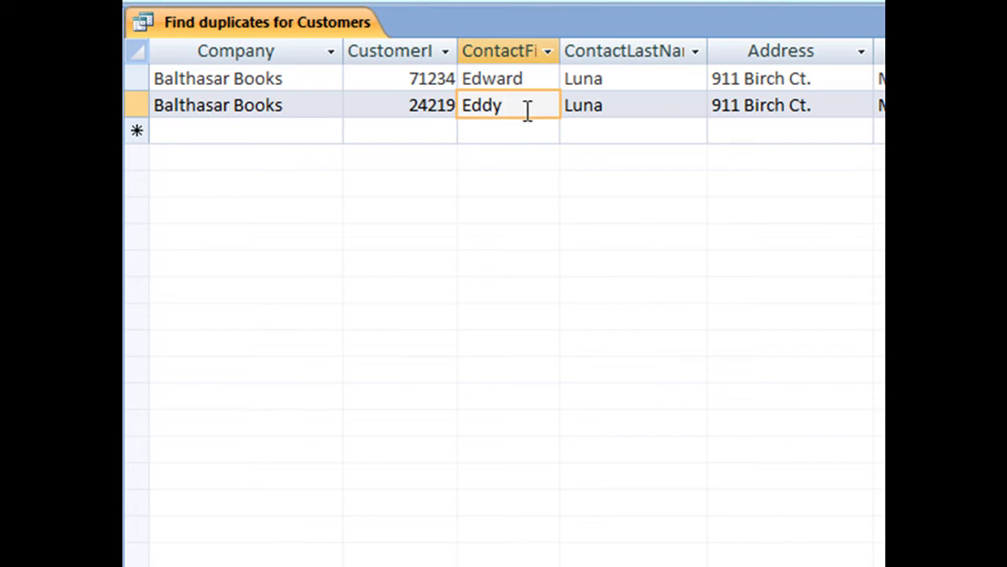
{"action": "left_click", "coordinate": [721, 104]}
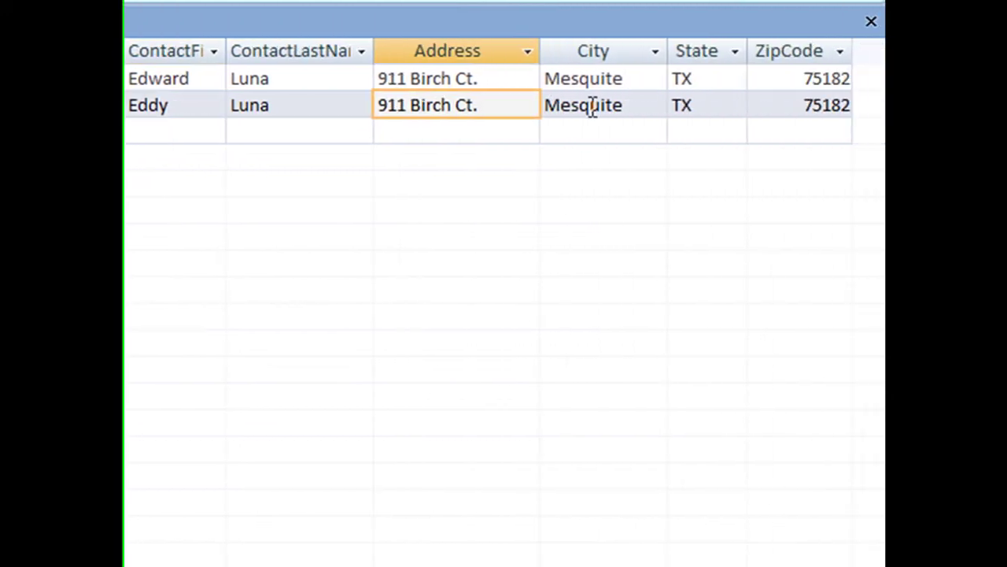
{"action": "left_click", "coordinate": [690, 109]}
{"action": "left_click", "coordinate": [781, 117]}
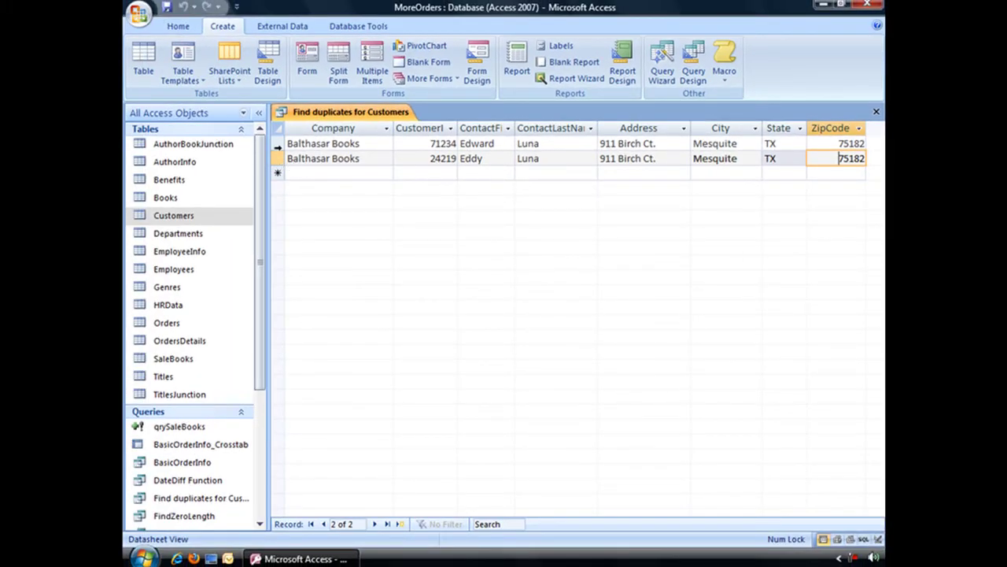
{"action": "left_click", "coordinate": [276, 144]}
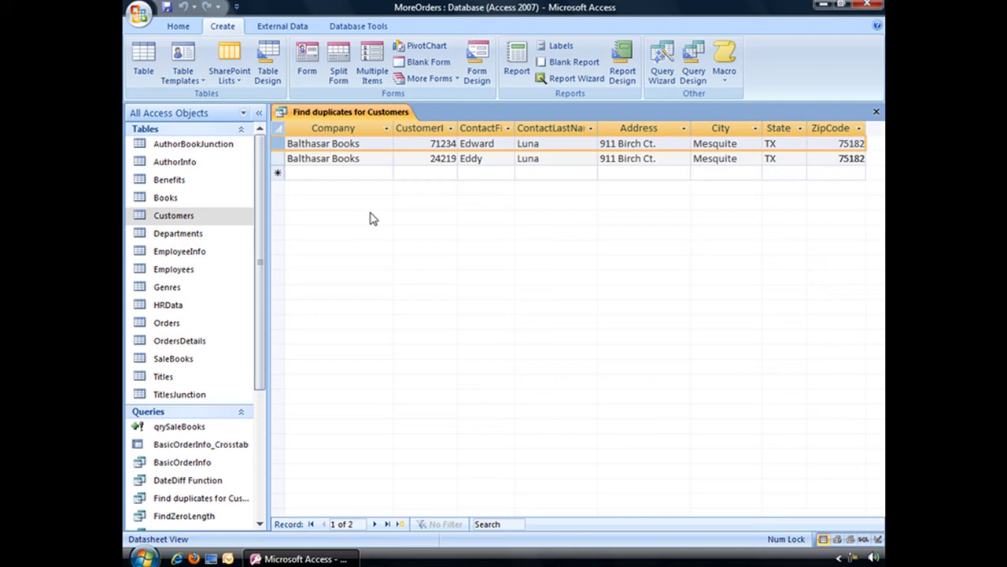
{"action": "left_click", "coordinate": [412, 160]}
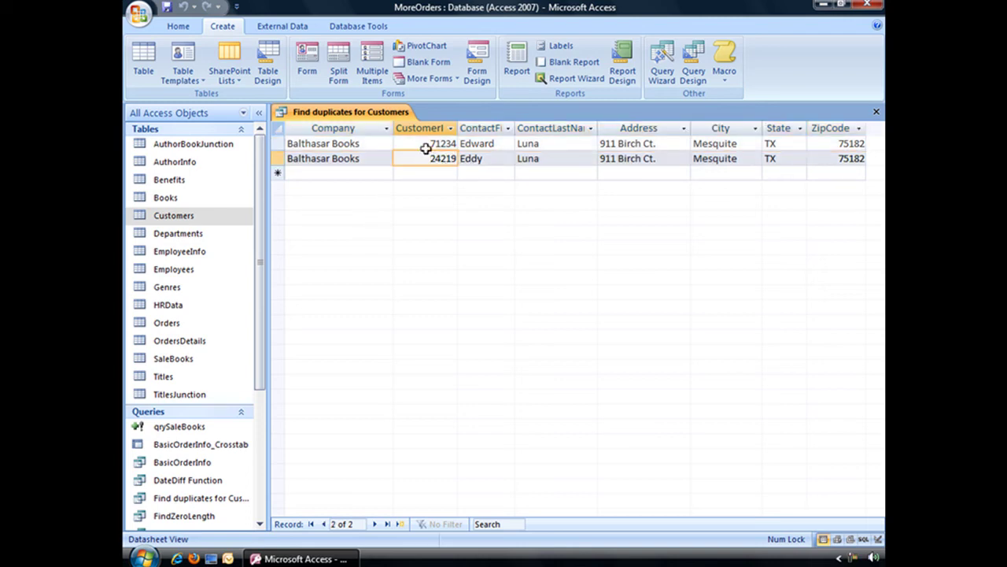
{"action": "left_click", "coordinate": [425, 148]}
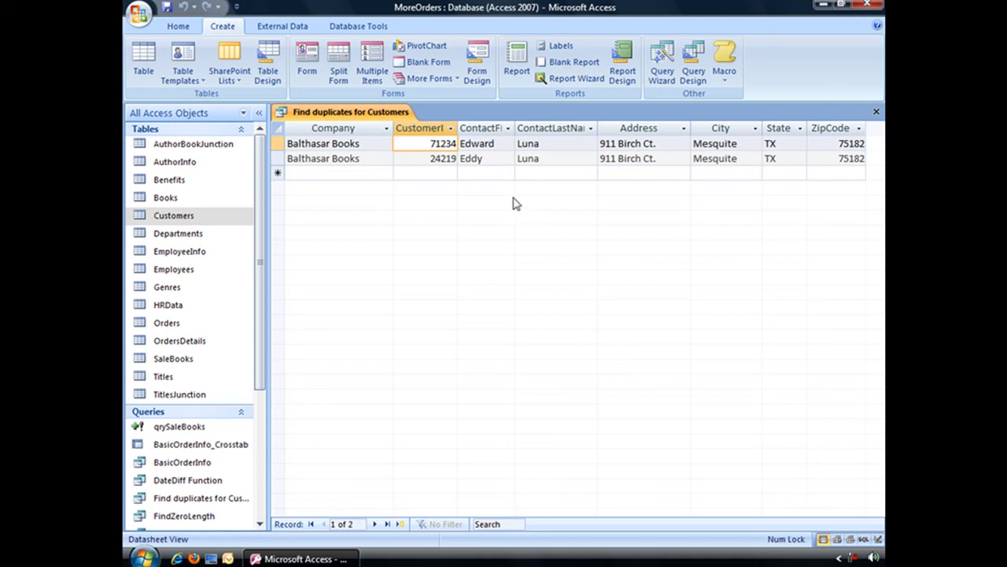
- Delete the first of the two Balthasar Books records from the query results
{"action": "left_click", "coordinate": [277, 144]}
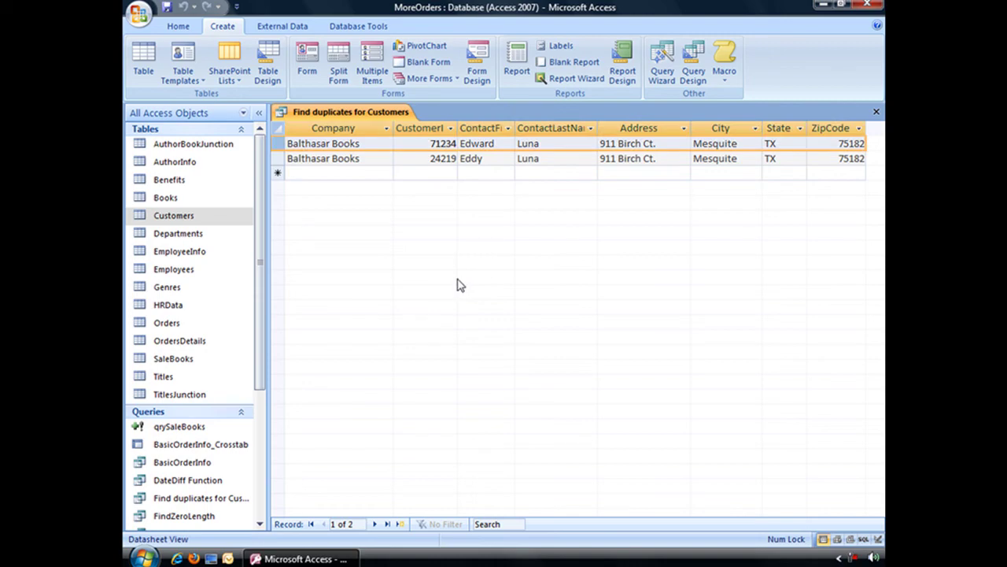
{"action": "key", "text": "Delete"}
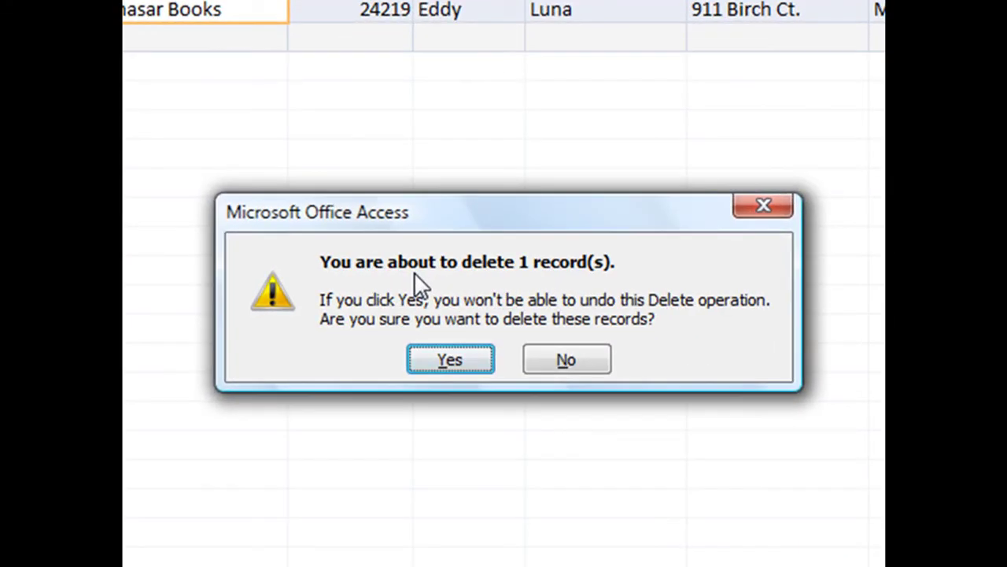
{"action": "left_click", "coordinate": [450, 359]}
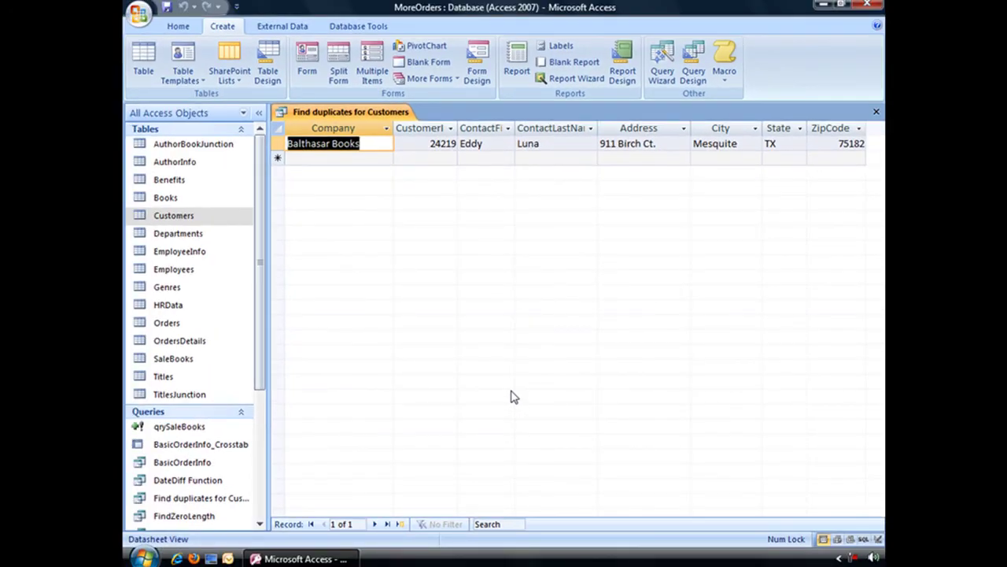